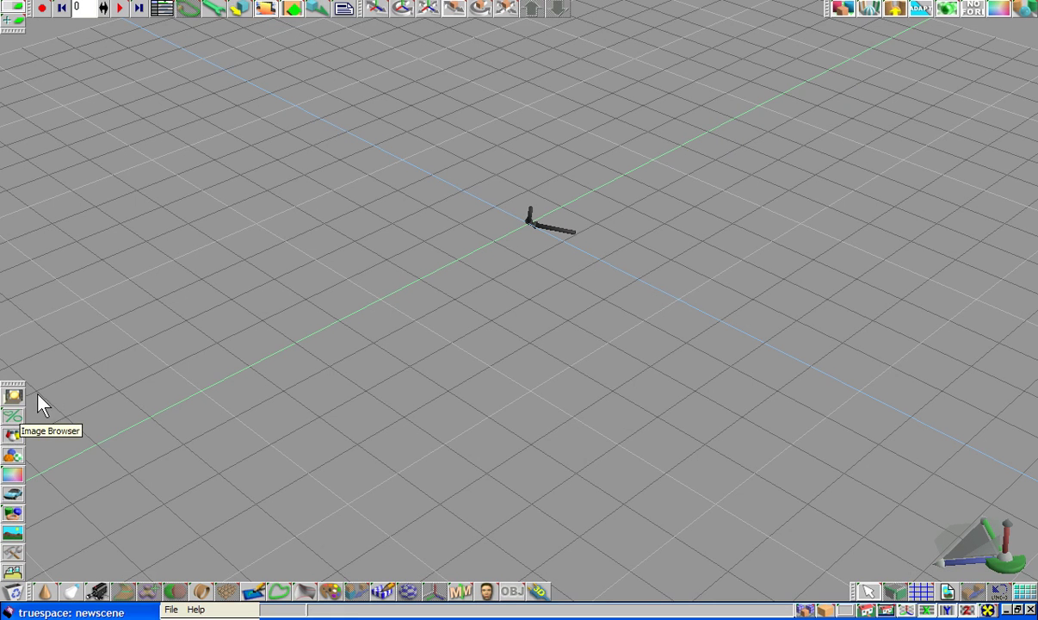
{"action": "left_click", "coordinate": [13, 437]}
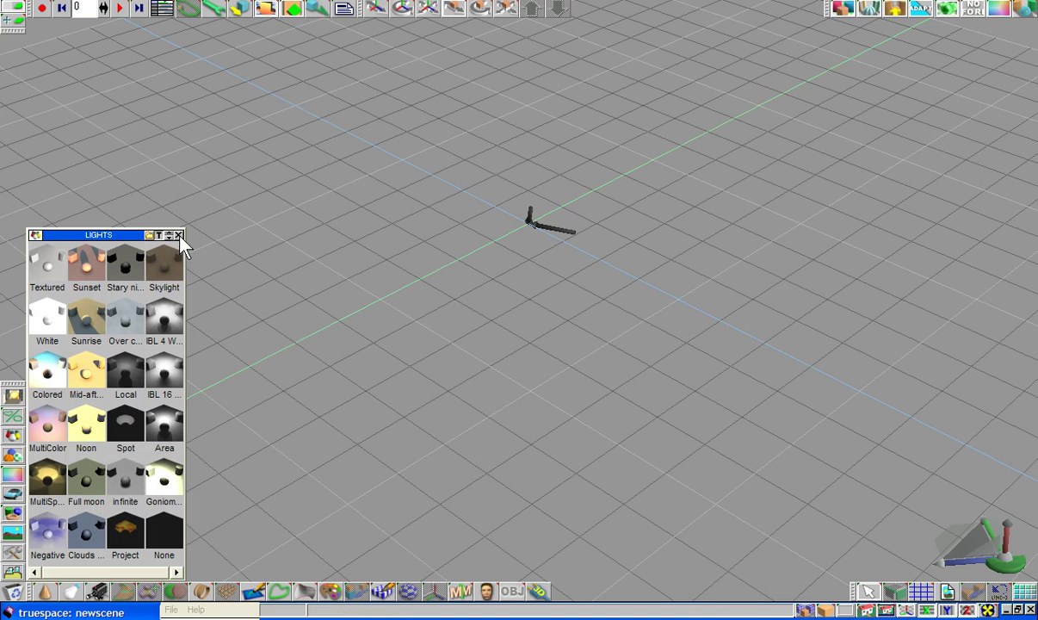
{"action": "left_click", "coordinate": [179, 235]}
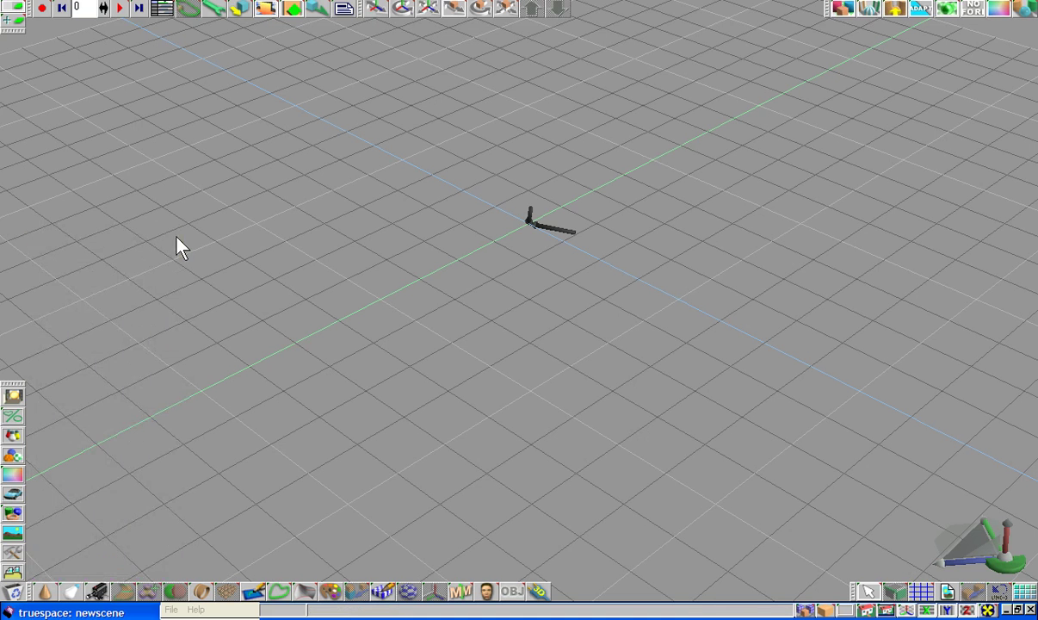
- Load the objects library in place of the vehicles library
{"action": "left_click", "coordinate": [13, 495]}
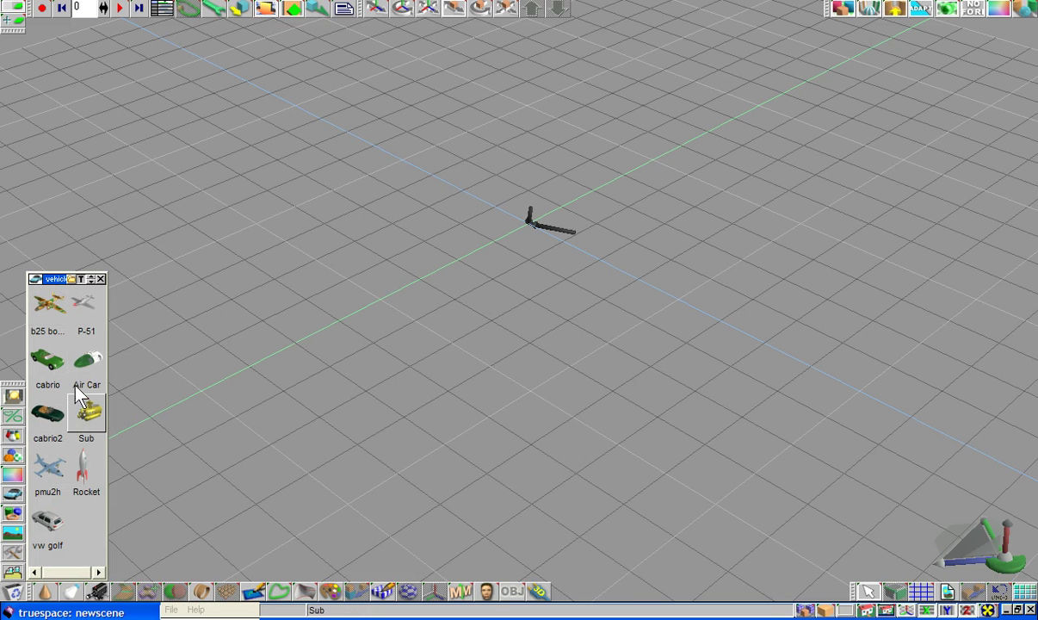
{"action": "left_click", "coordinate": [71, 280]}
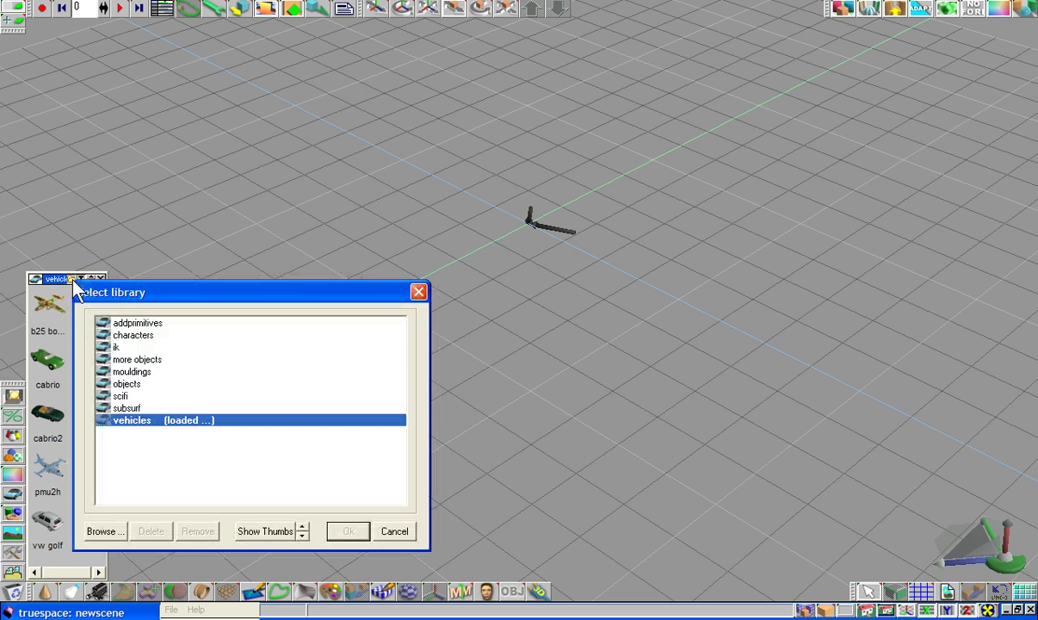
{"action": "left_click", "coordinate": [130, 384]}
{"action": "left_click", "coordinate": [348, 531]}
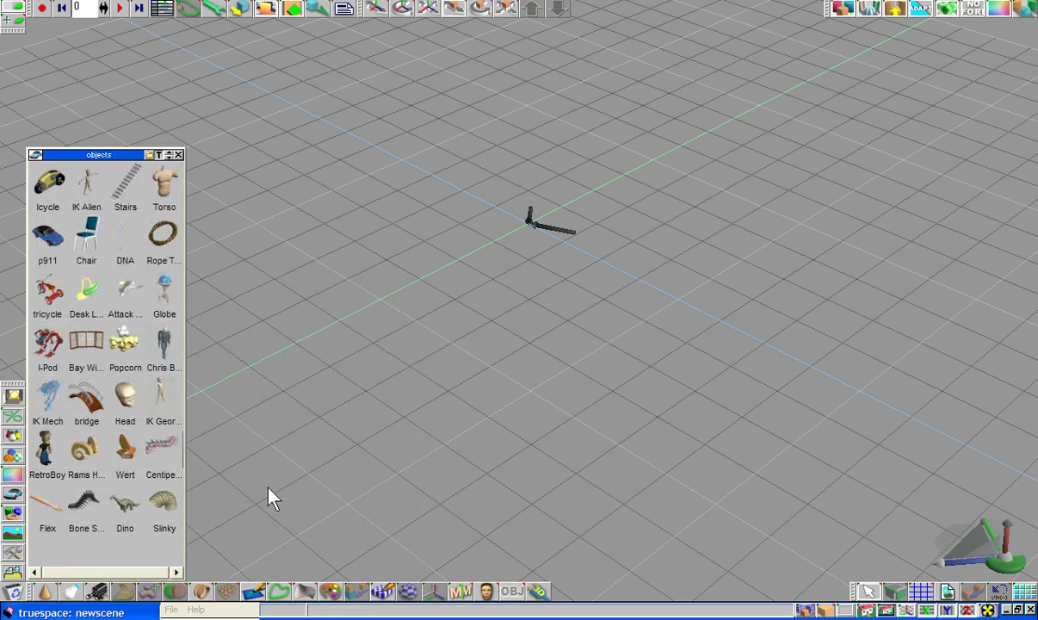
{"action": "left_click", "coordinate": [150, 156]}
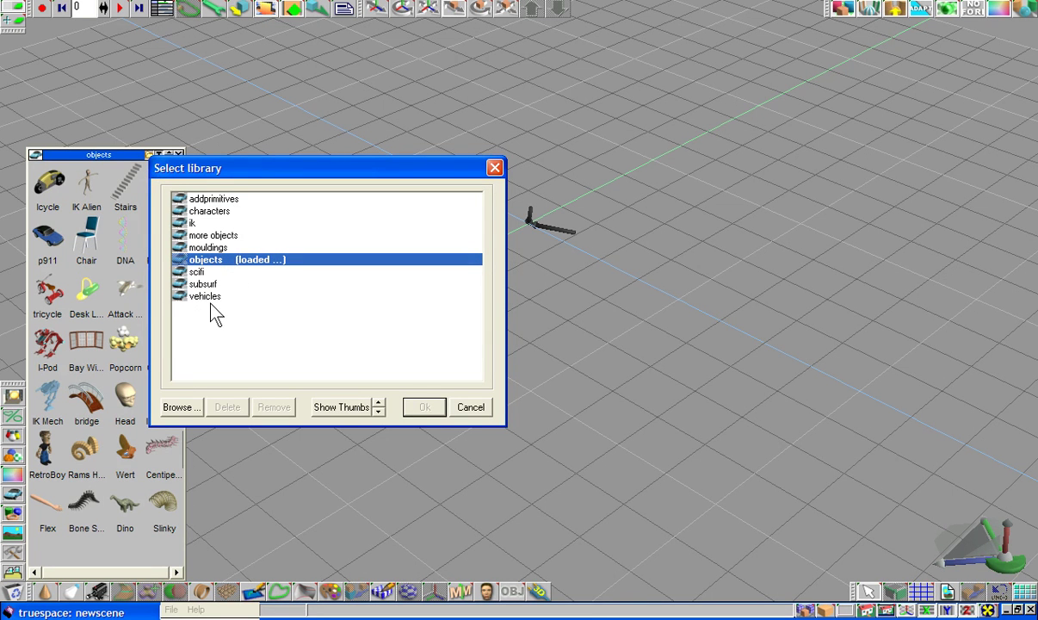
{"action": "left_click", "coordinate": [495, 167]}
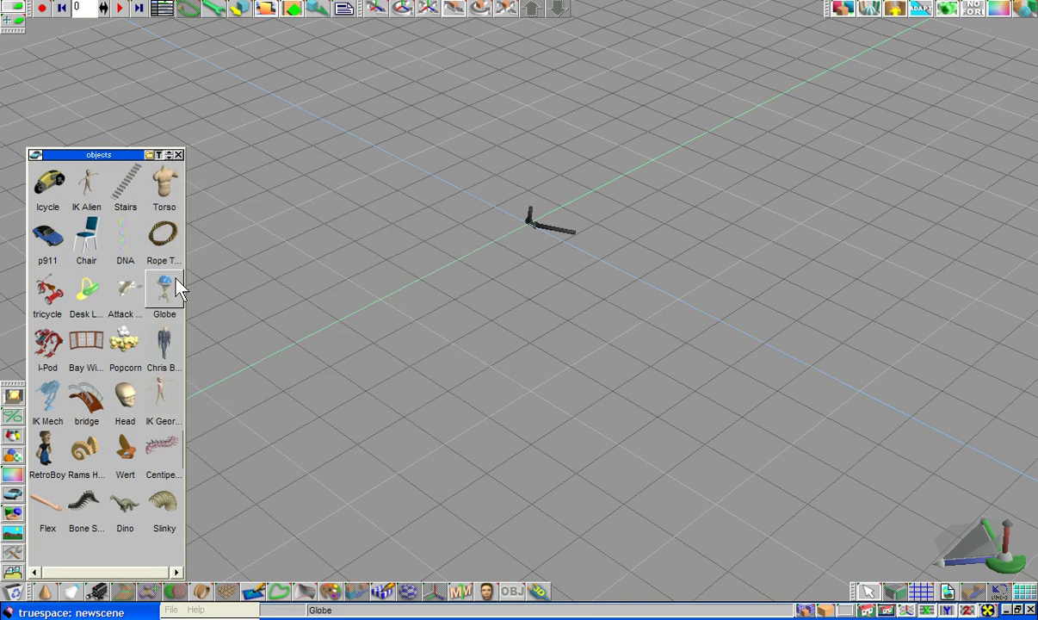
- Add the Torso model from the library to the scene, delete it again and close the objects library
{"action": "left_click", "coordinate": [165, 187]}
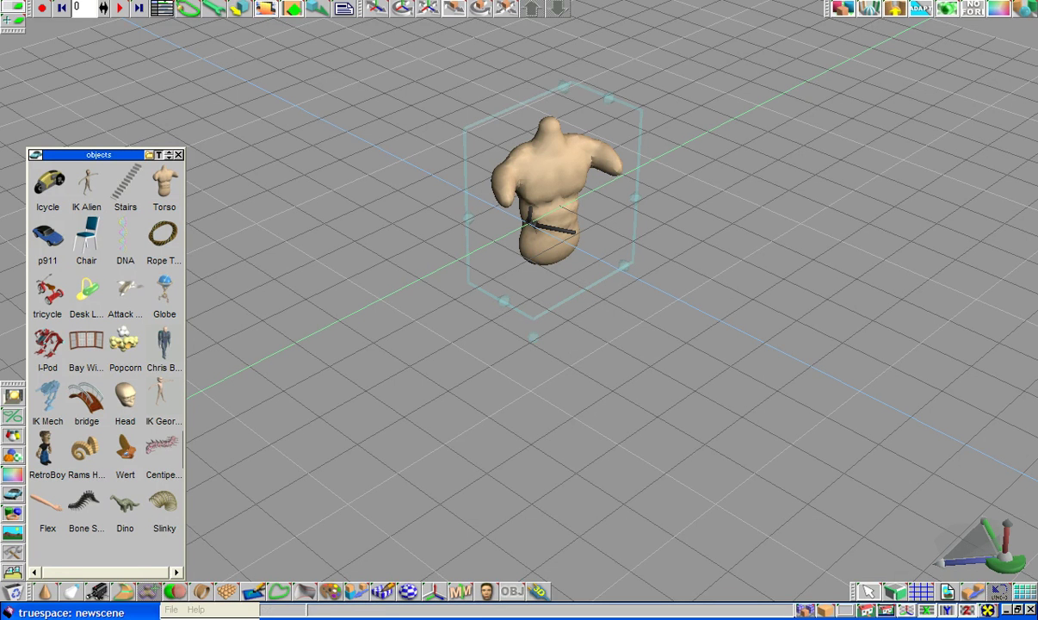
{"action": "left_click", "coordinate": [855, 591]}
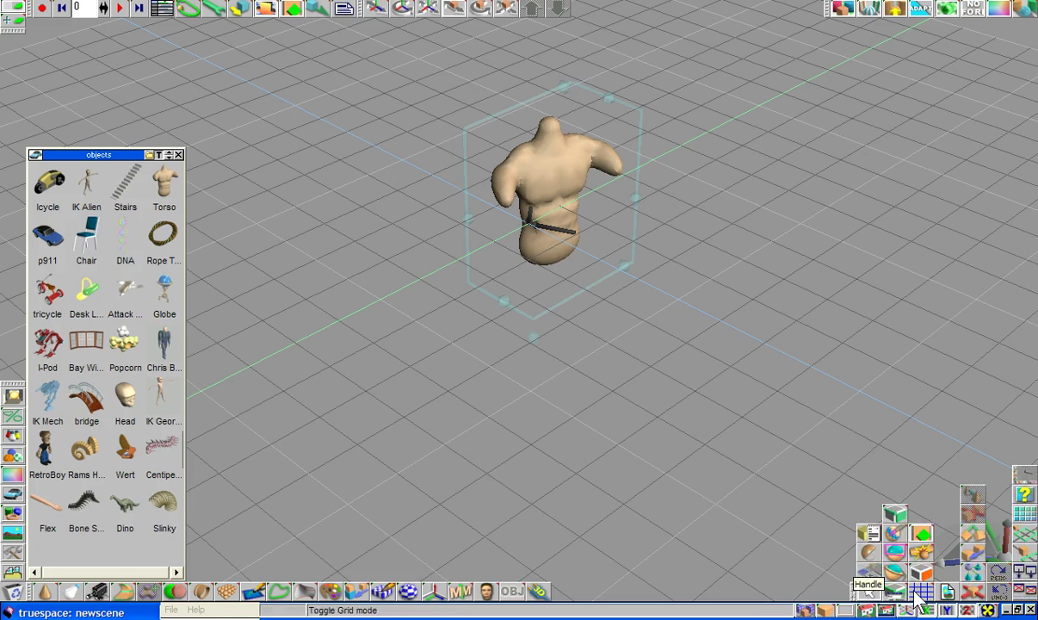
{"action": "left_click", "coordinate": [975, 590]}
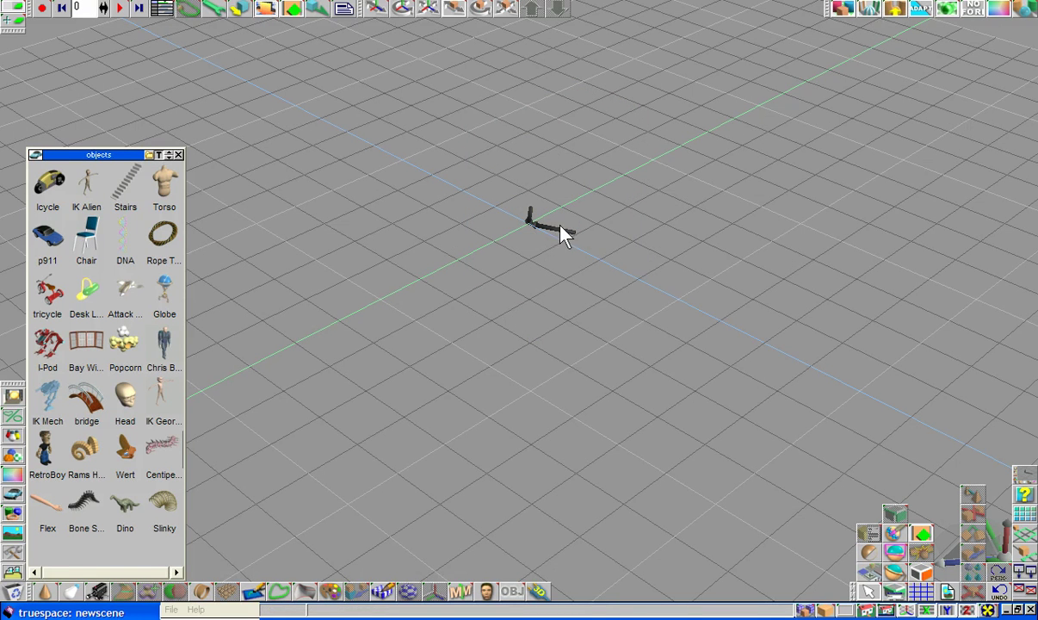
{"action": "left_click", "coordinate": [178, 155]}
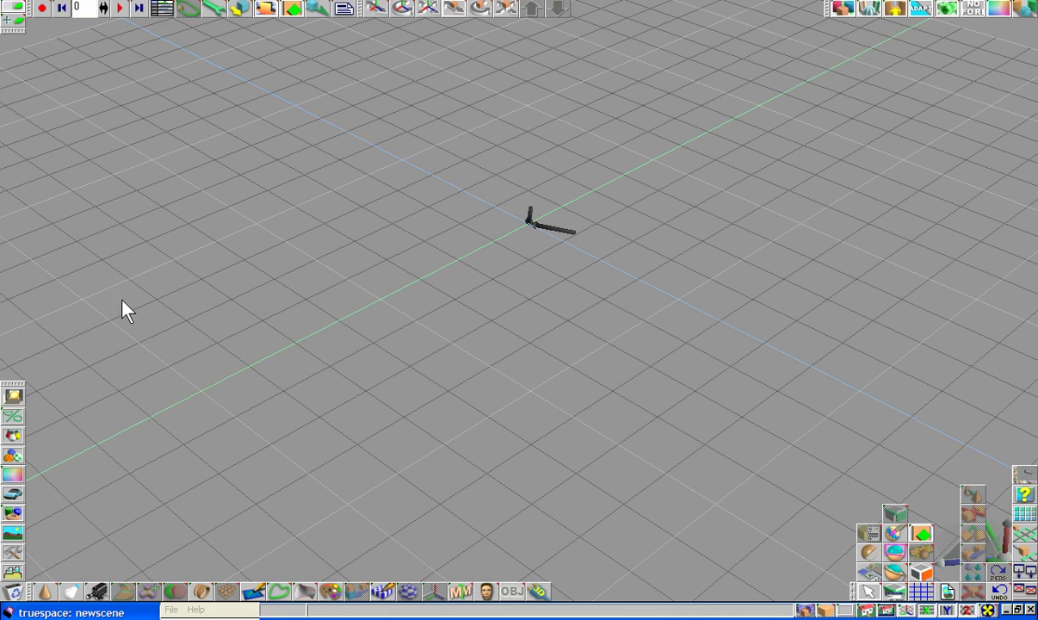
{"action": "left_click", "coordinate": [13, 514]}
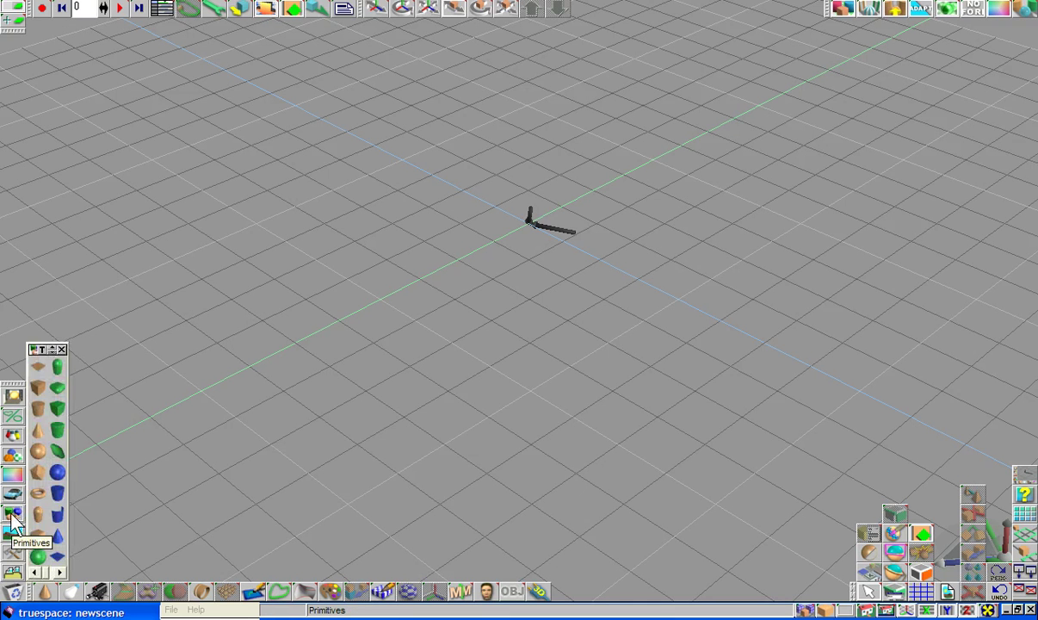
{"action": "left_click", "coordinate": [62, 349]}
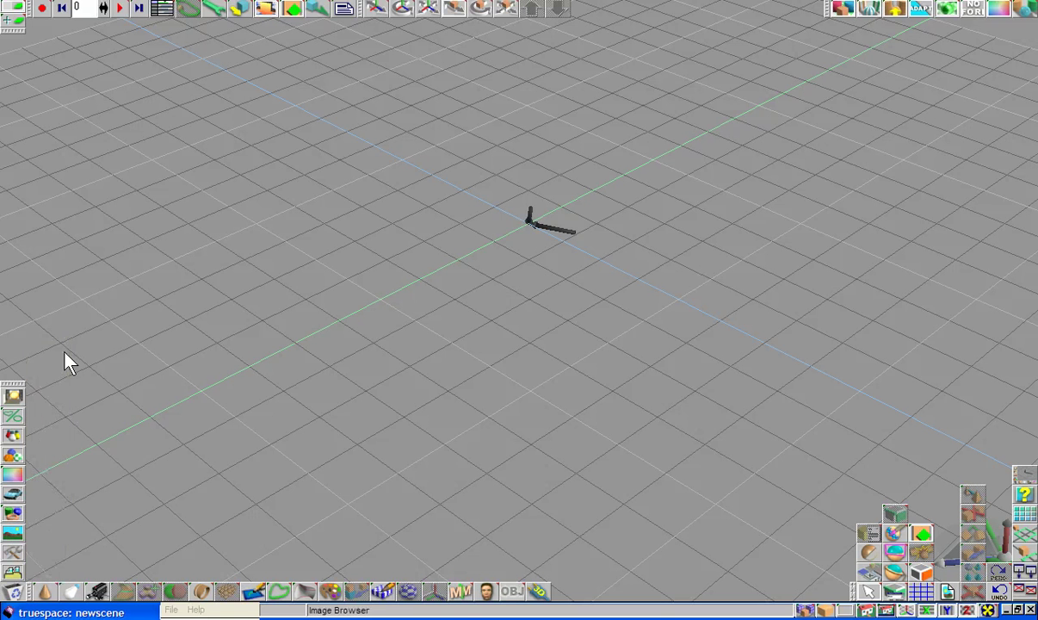
- Load the Tree Paint scene from the scene library without saving the current scene, and close its note and the library
{"action": "left_click", "coordinate": [13, 535]}
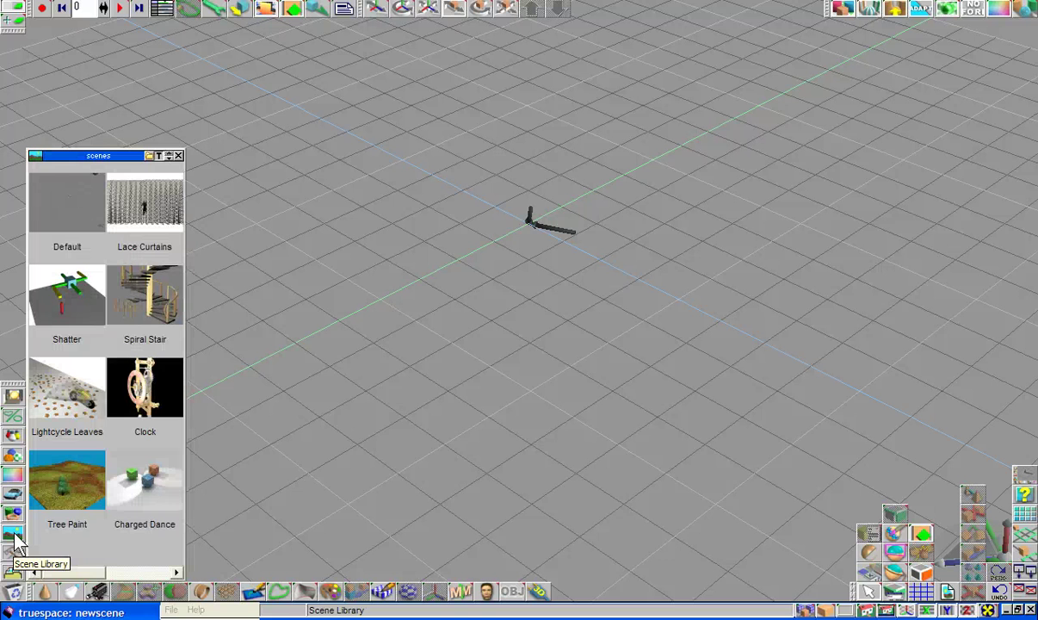
{"action": "left_click", "coordinate": [72, 480]}
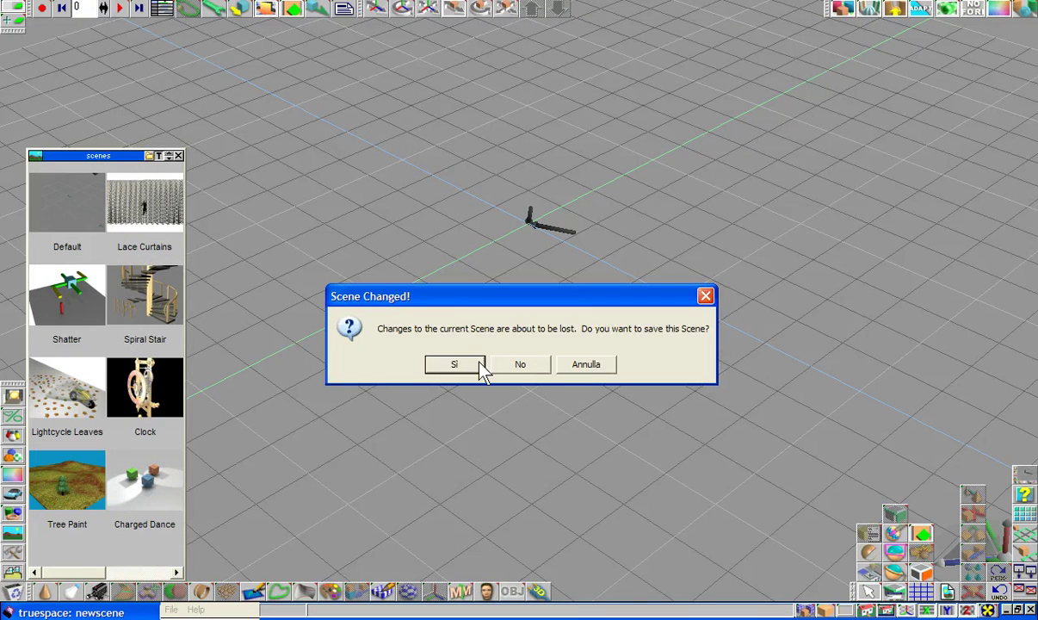
{"action": "left_click", "coordinate": [522, 365]}
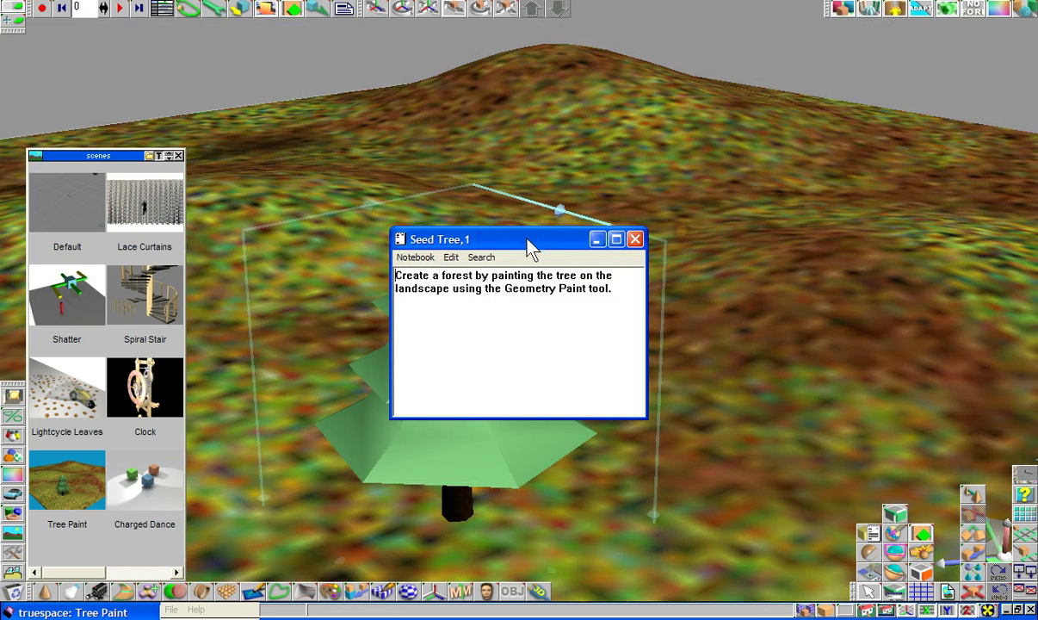
{"action": "left_click_drag", "start_coordinate": [531, 247], "coordinate": [792, 114]}
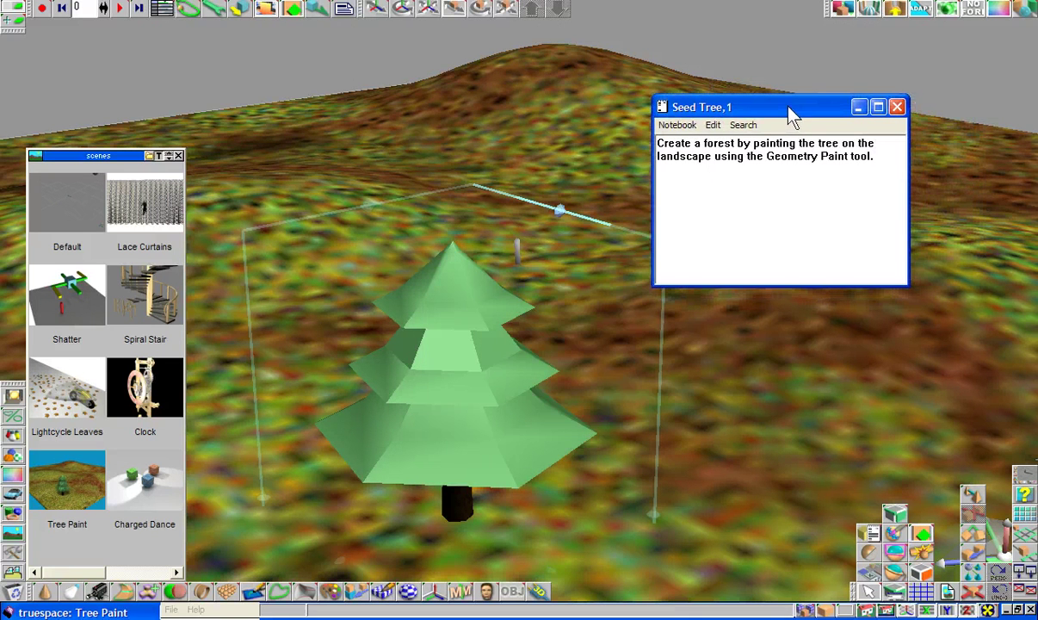
{"action": "left_click", "coordinate": [897, 108]}
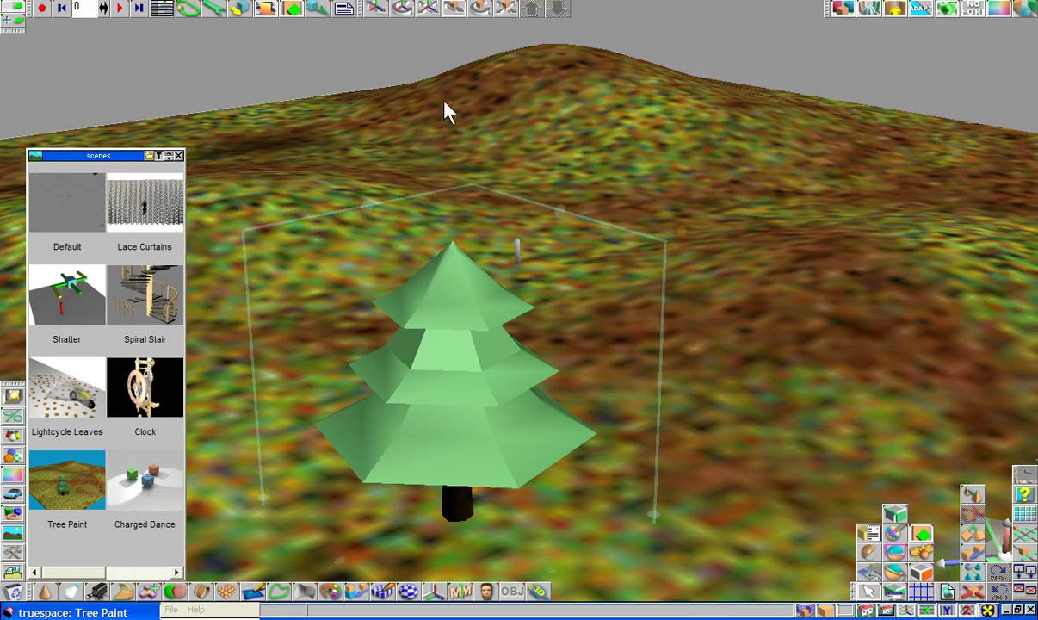
{"action": "left_click", "coordinate": [178, 155]}
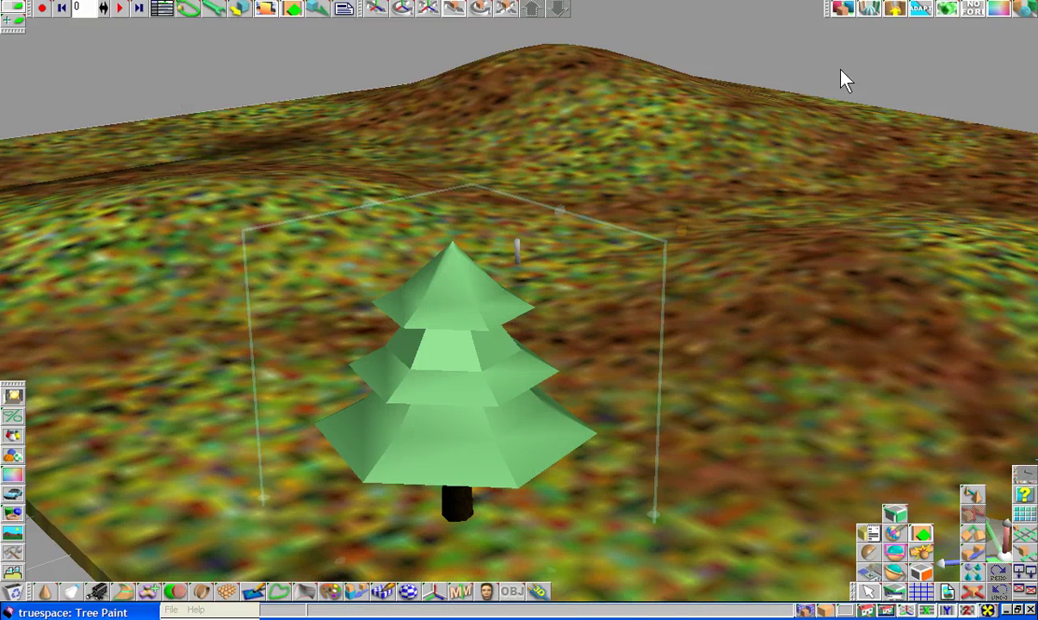
- Delete the Ground object from the scene using the Scene Editor, and close the editor
{"action": "left_click", "coordinate": [163, 10]}
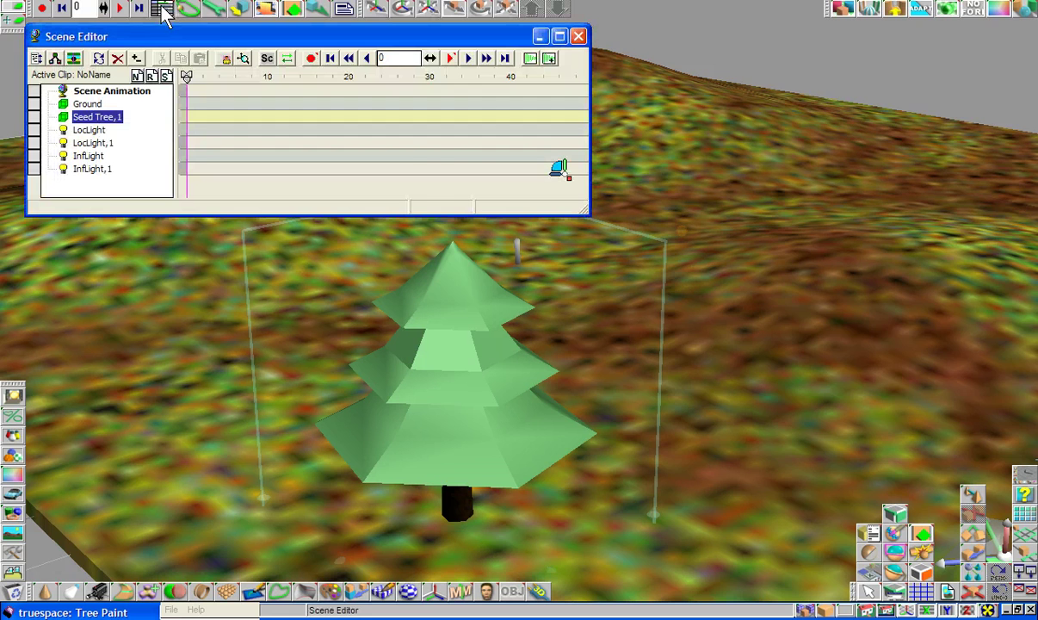
{"action": "left_click", "coordinate": [88, 105]}
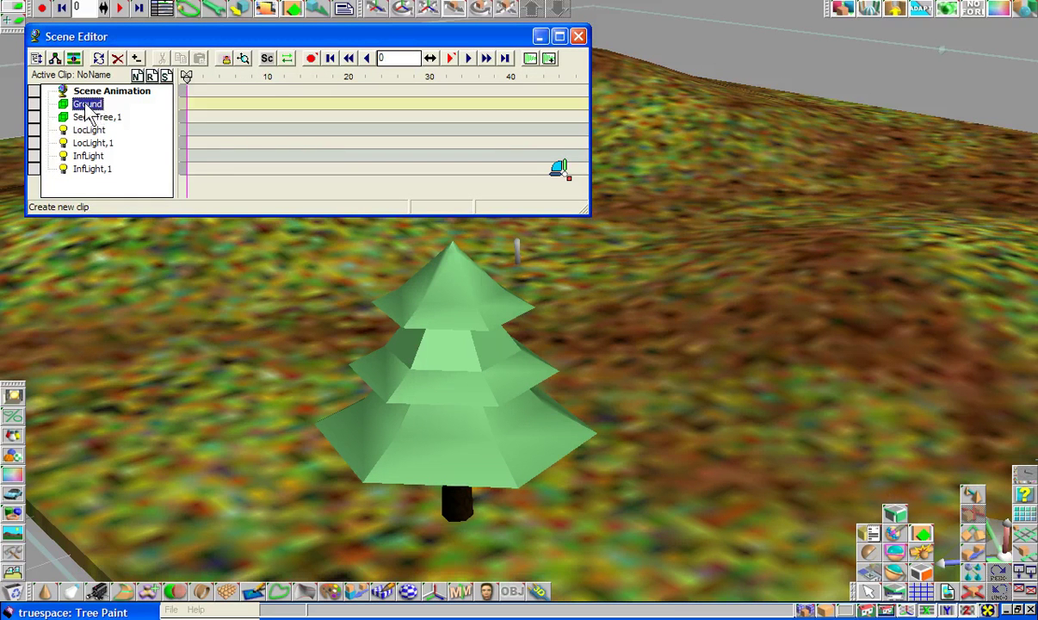
{"action": "right_click", "coordinate": [88, 110]}
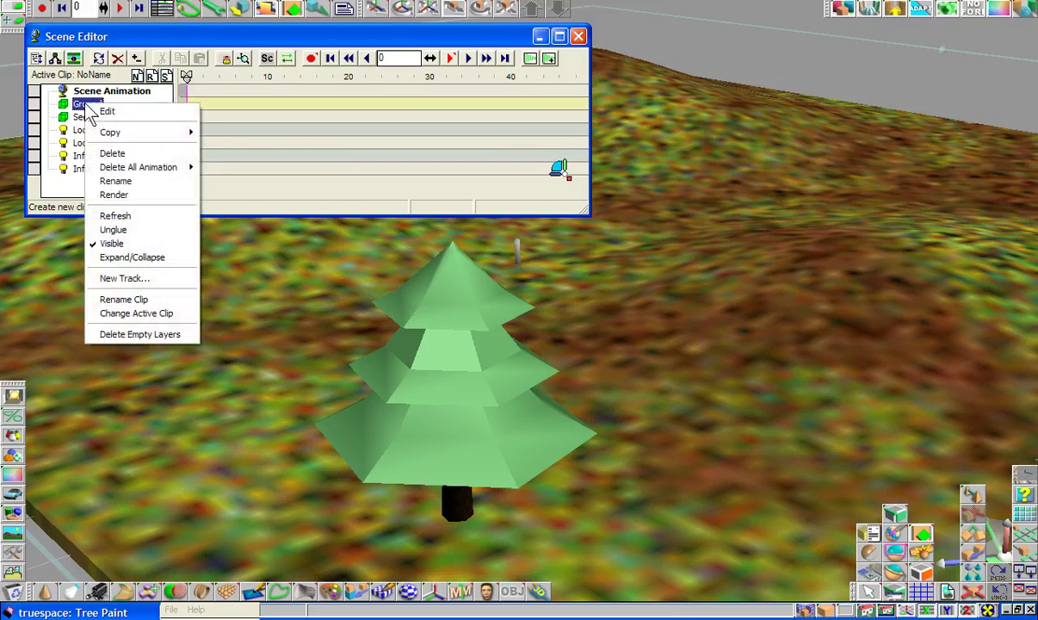
{"action": "left_click", "coordinate": [112, 153]}
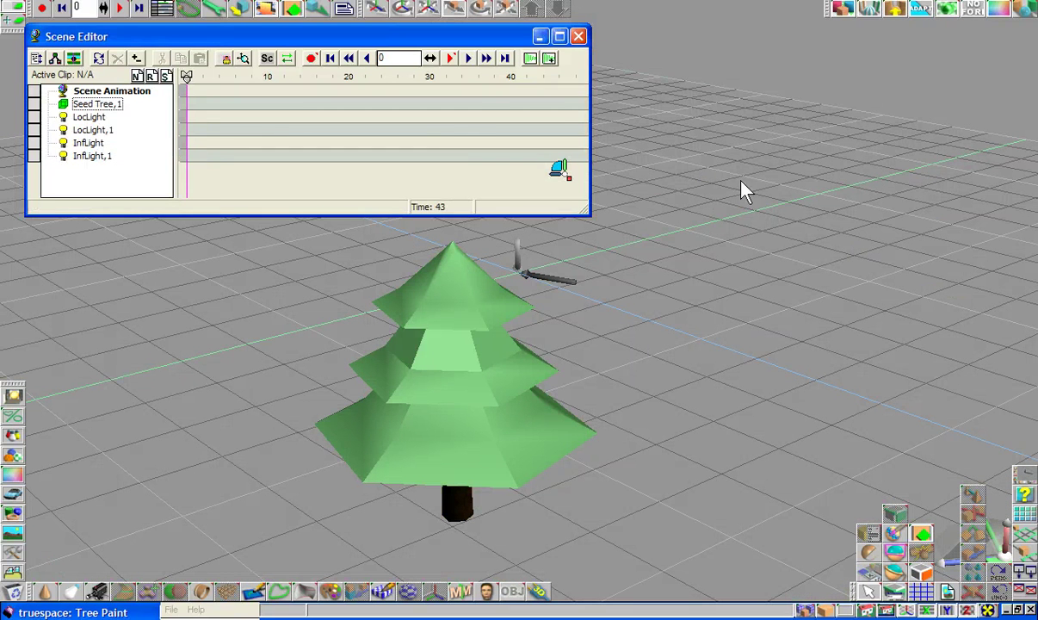
{"action": "left_click", "coordinate": [579, 37]}
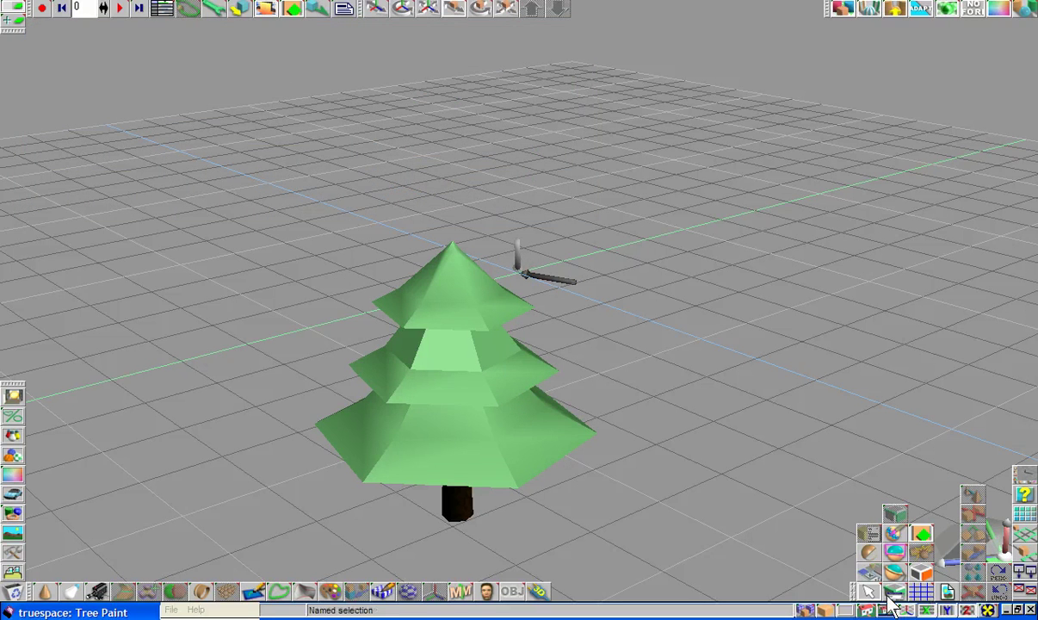
- Select the tree and display its object info, placed clear of the model
{"action": "left_click", "coordinate": [435, 370]}
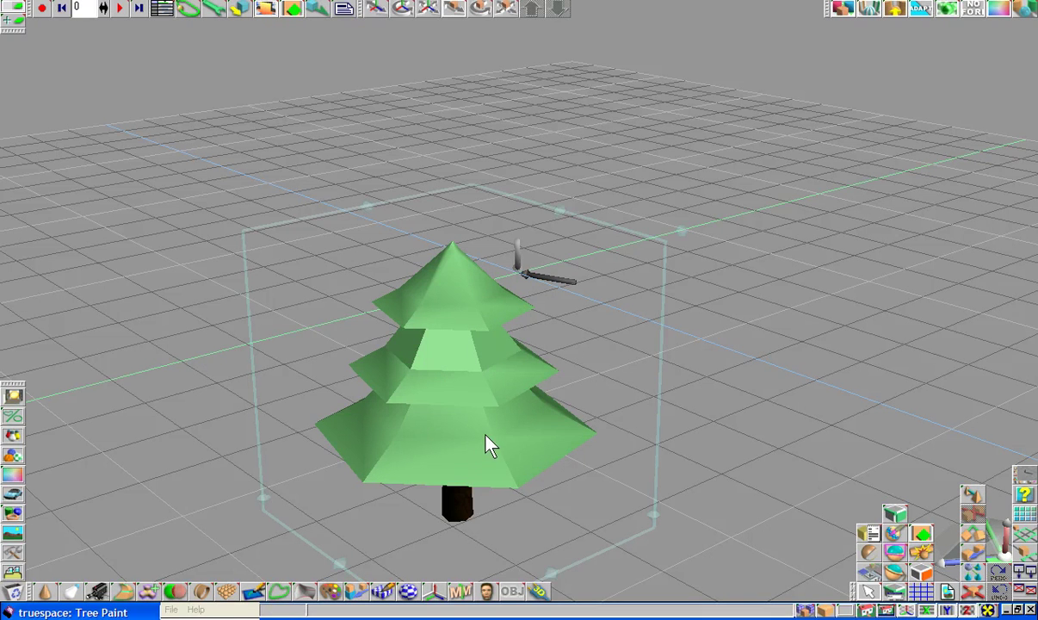
{"action": "right_click", "coordinate": [871, 594]}
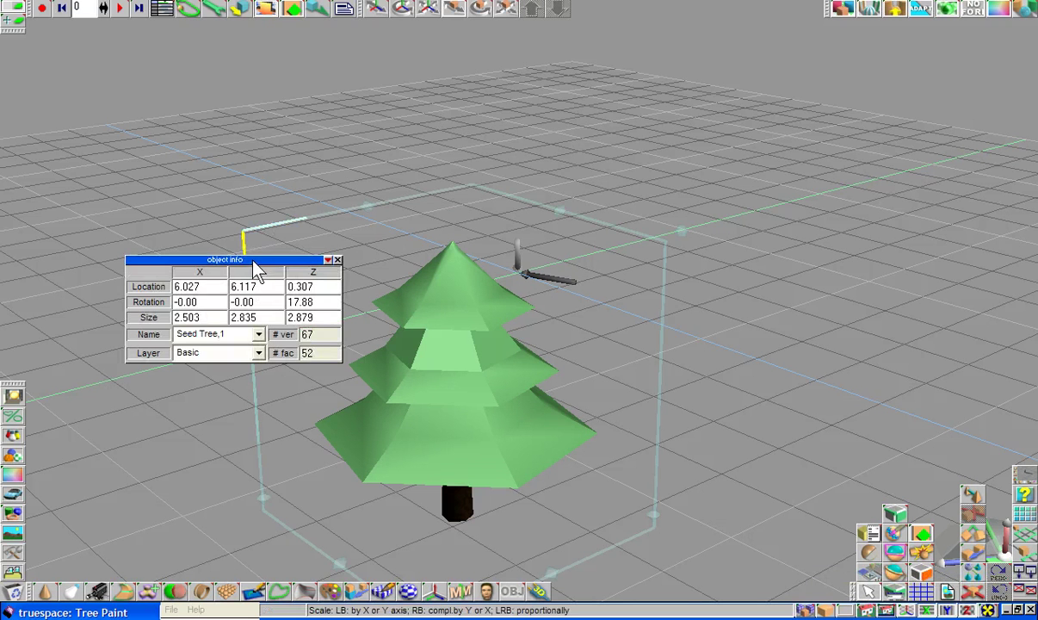
{"action": "left_click_drag", "start_coordinate": [255, 260], "coordinate": [143, 128]}
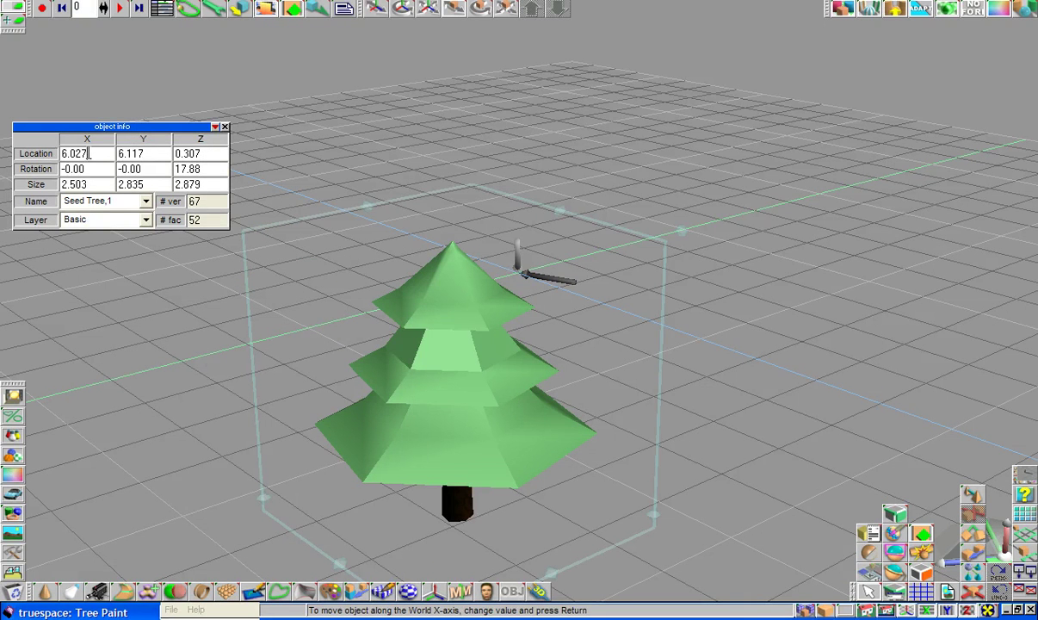
- Set the tree's location to 0.000 on X, Y and Z and its Y rotation to 0.00
{"action": "left_click_drag", "start_coordinate": [89, 154], "coordinate": [57, 153]}
{"action": "type", "text": "0.000"}
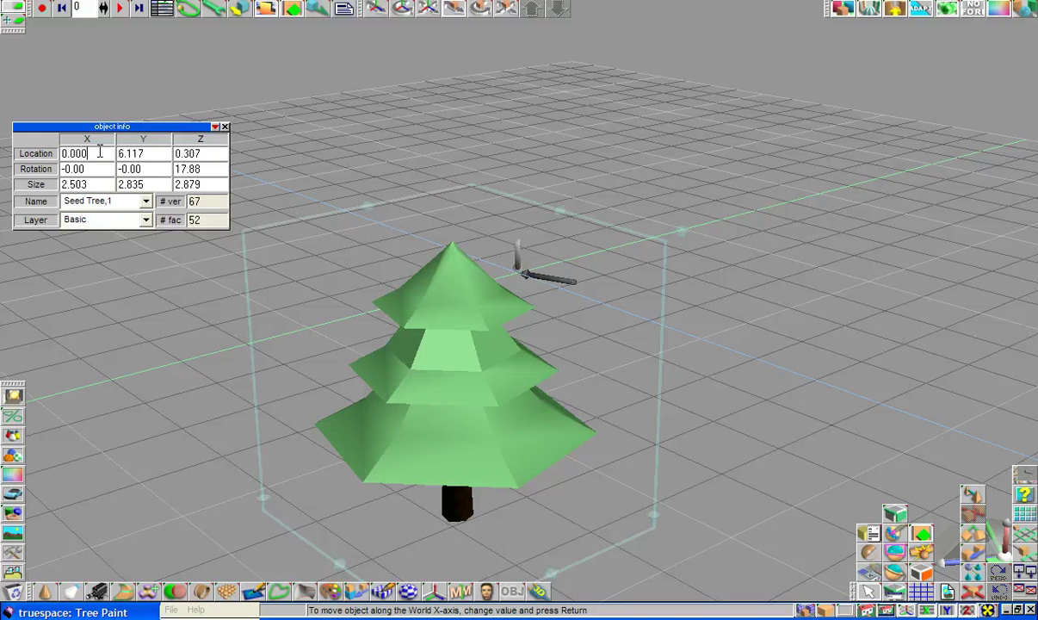
{"action": "left_click", "coordinate": [146, 152]}
{"action": "left_click", "coordinate": [147, 151]}
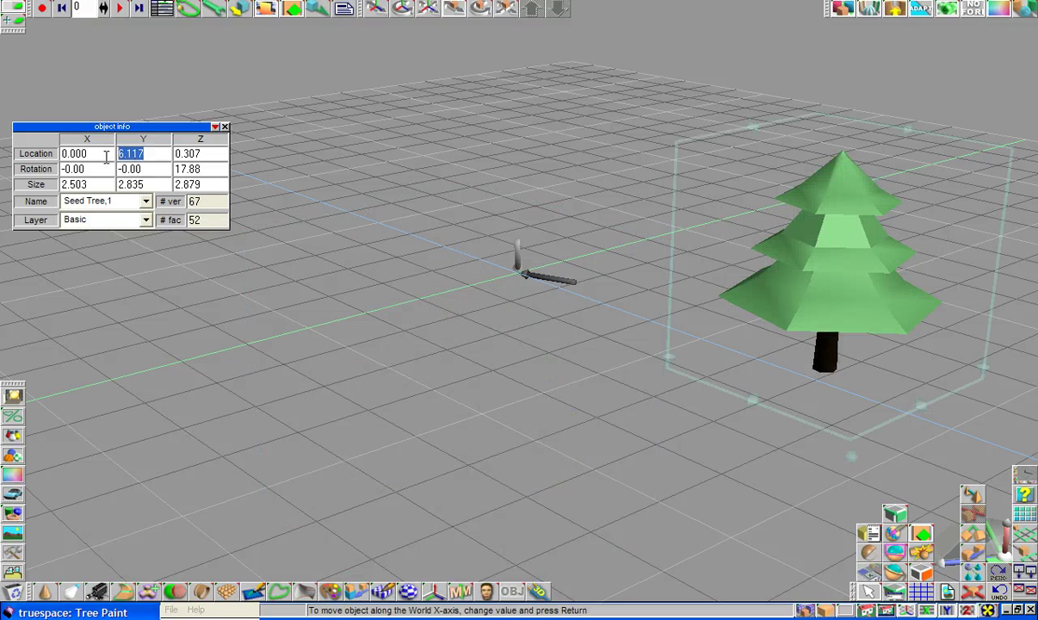
{"action": "type", "text": "0"}
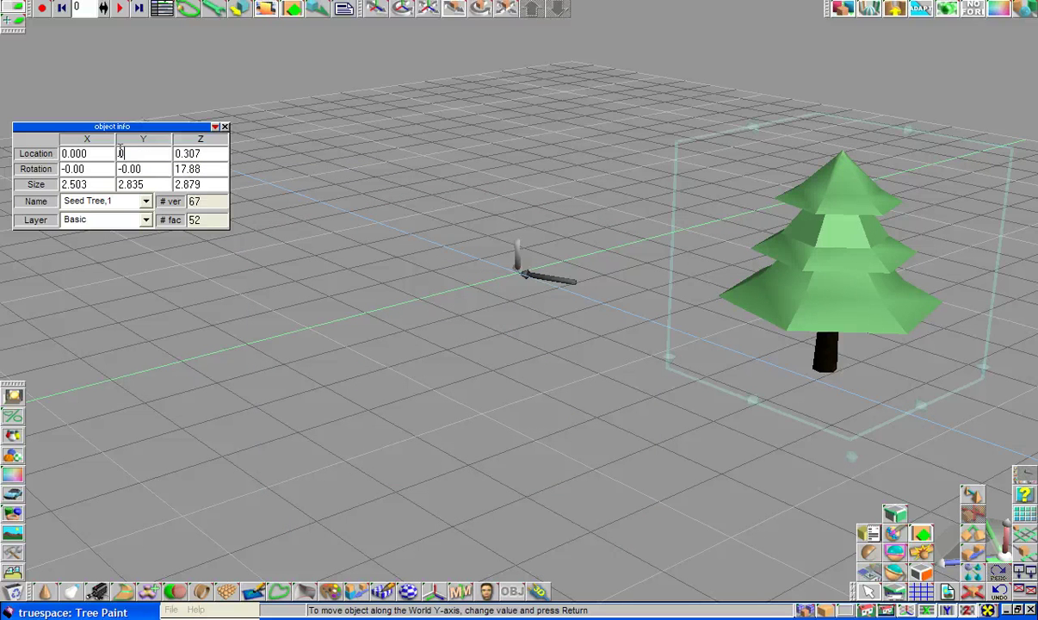
{"action": "type", "text": ".000"}
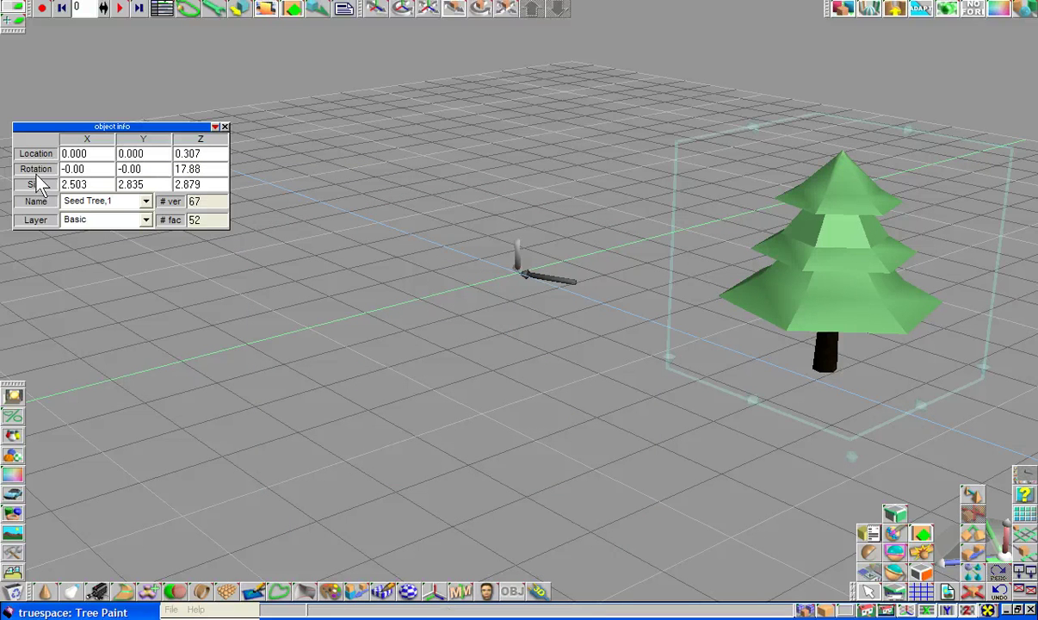
{"action": "left_click", "coordinate": [209, 153]}
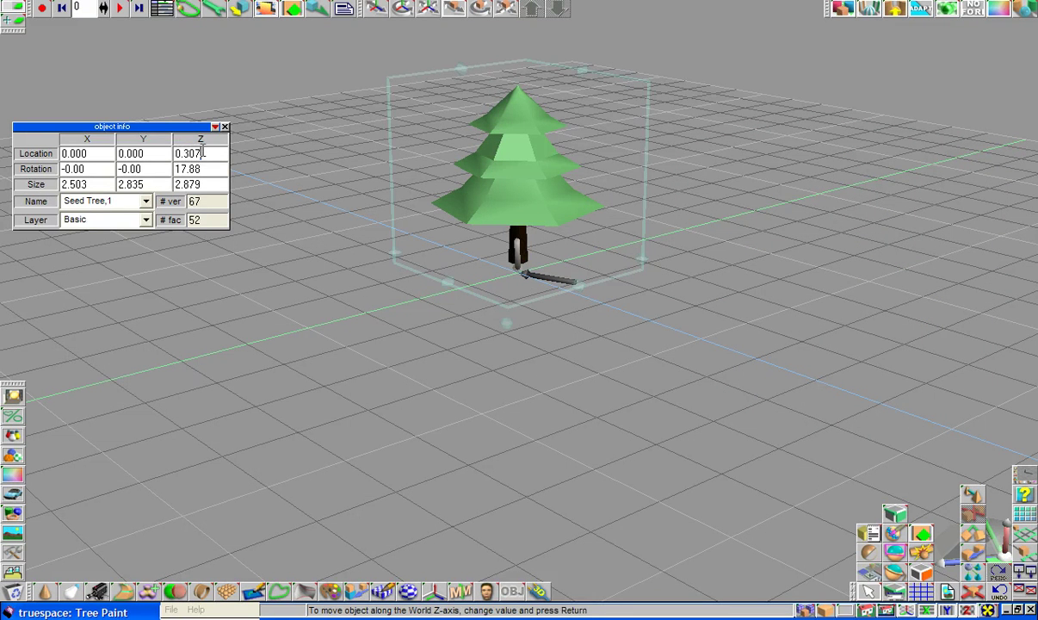
{"action": "left_click_drag", "start_coordinate": [198, 153], "coordinate": [177, 153]}
{"action": "type", "text": "000"}
{"action": "key", "text": "Return"}
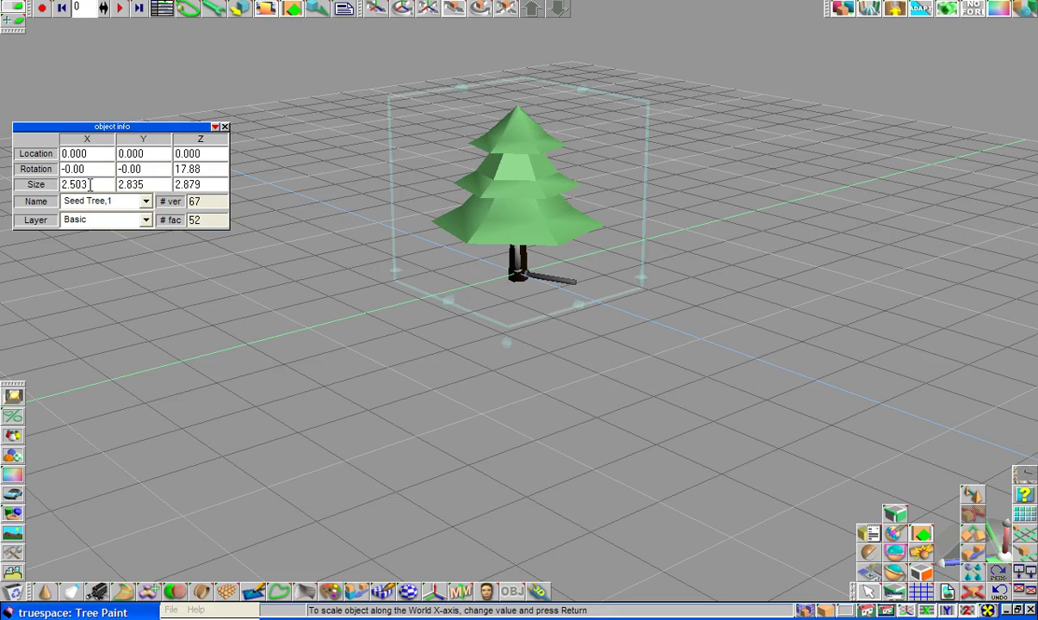
{"action": "left_click", "coordinate": [127, 169]}
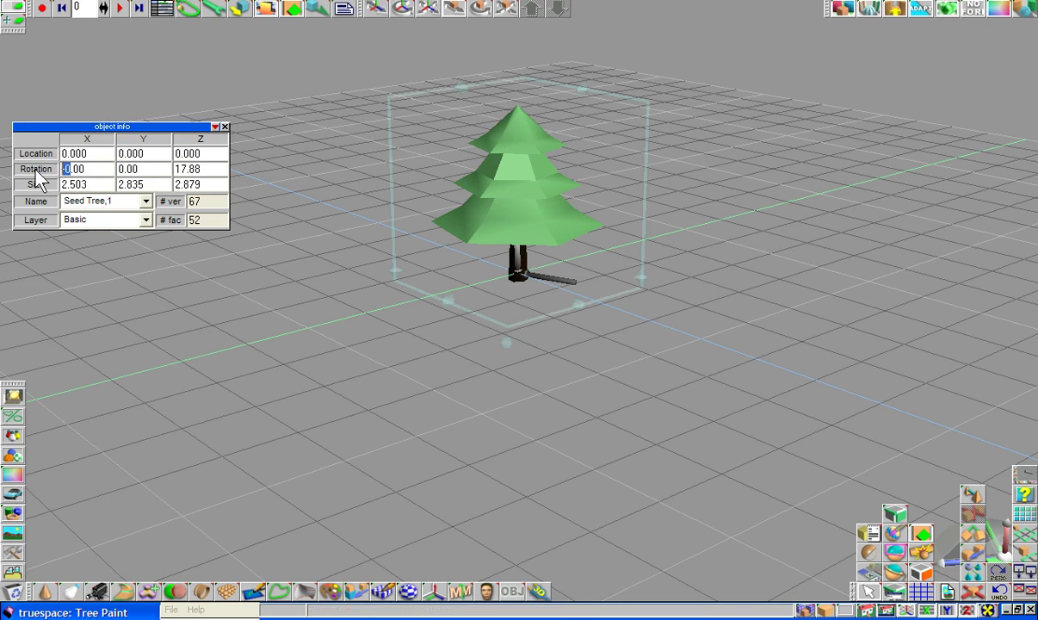
{"action": "key", "text": "Return"}
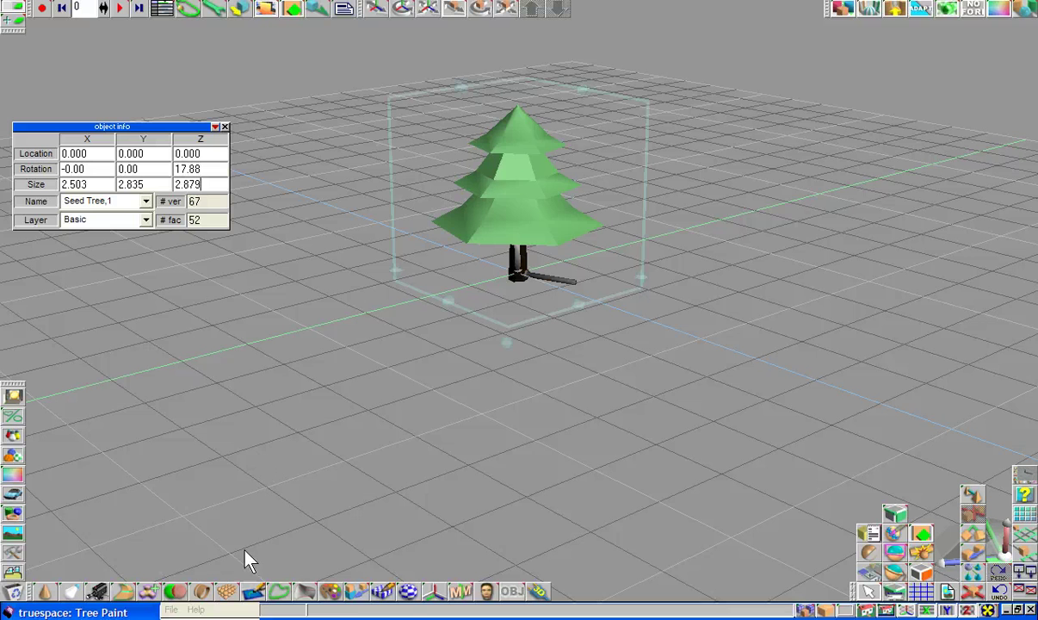
- Save the tree as the object alberomio.cob in the alberi folder, overwriting the existing file, and exit trueSpace without saving the scene
{"action": "left_click", "coordinate": [172, 610]}
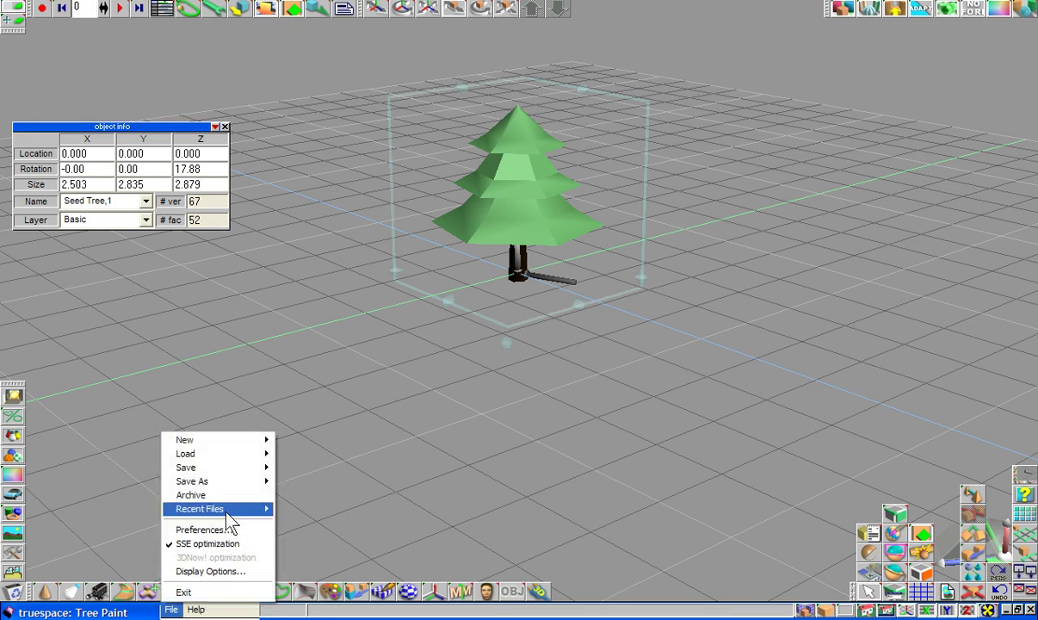
{"action": "mouse_move", "coordinate": [220, 488]}
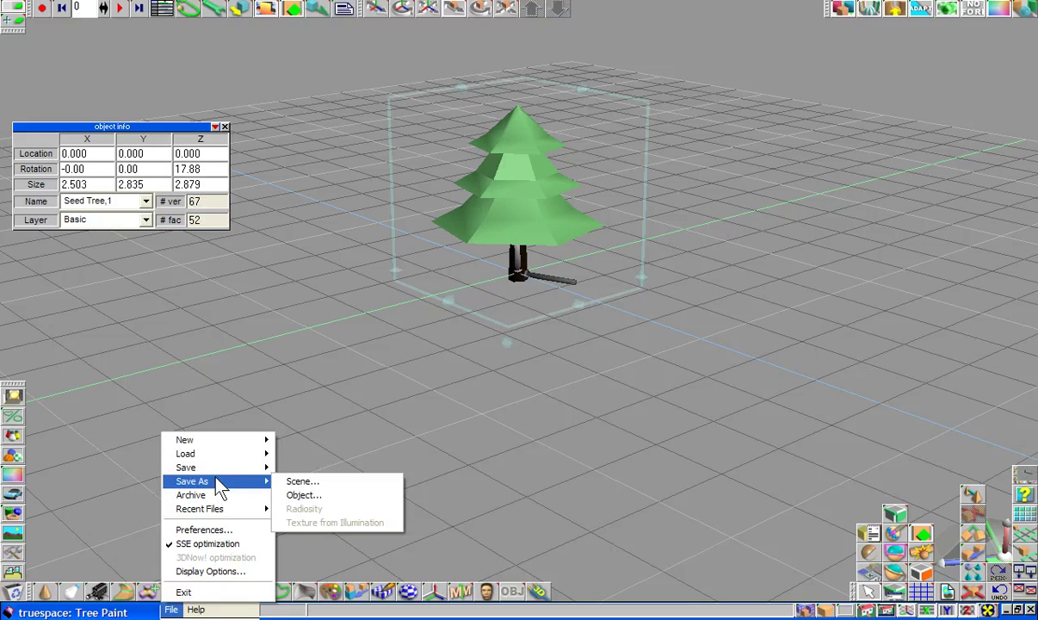
{"action": "left_click", "coordinate": [335, 496]}
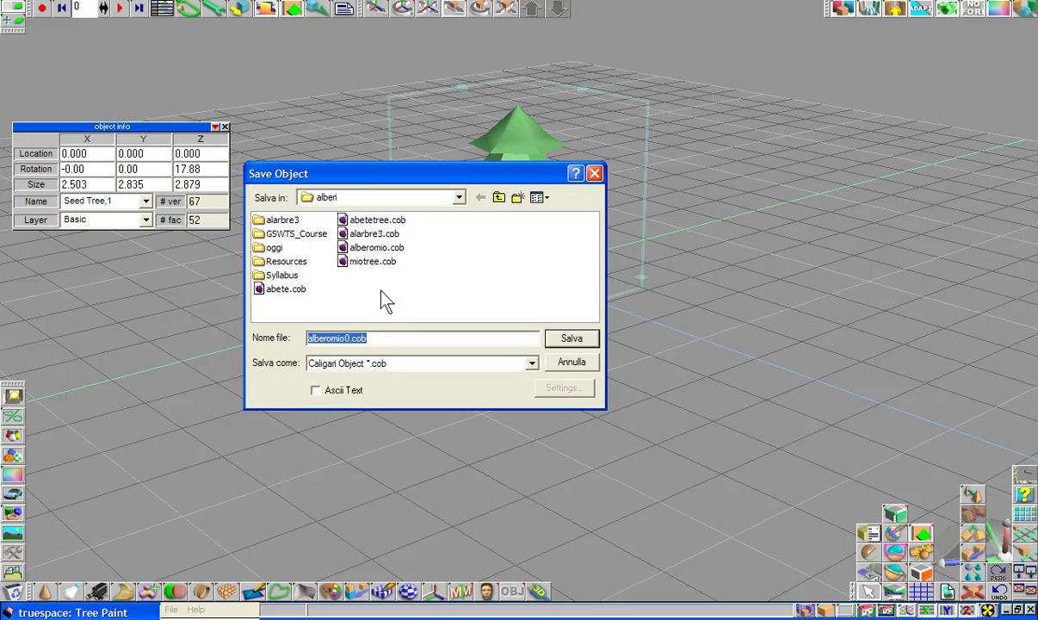
{"action": "left_click", "coordinate": [347, 338]}
{"action": "key", "text": "BackSpace"}
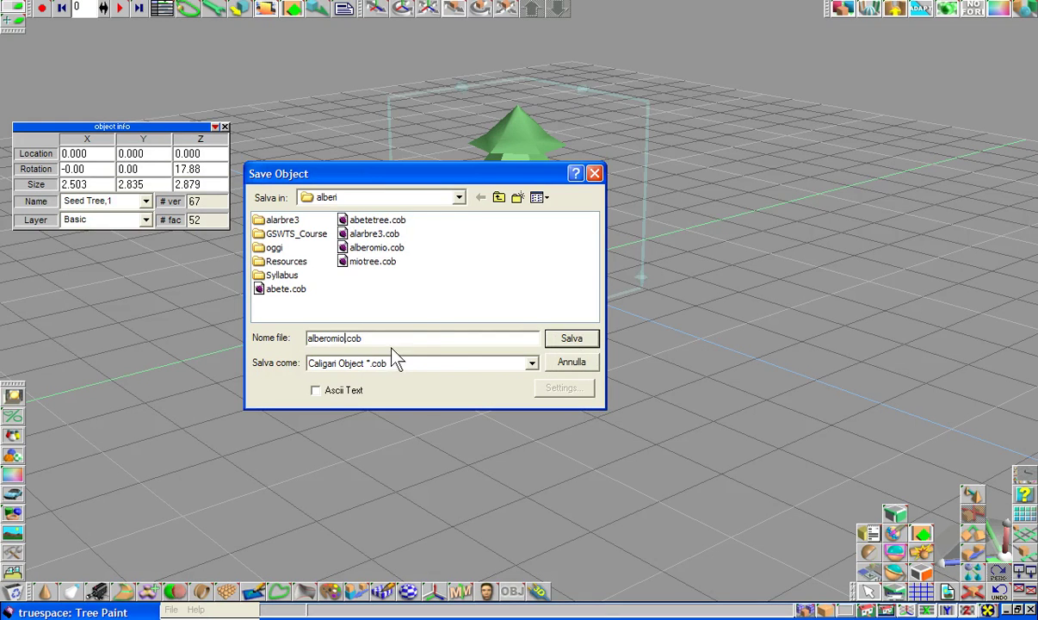
{"action": "left_click", "coordinate": [570, 341]}
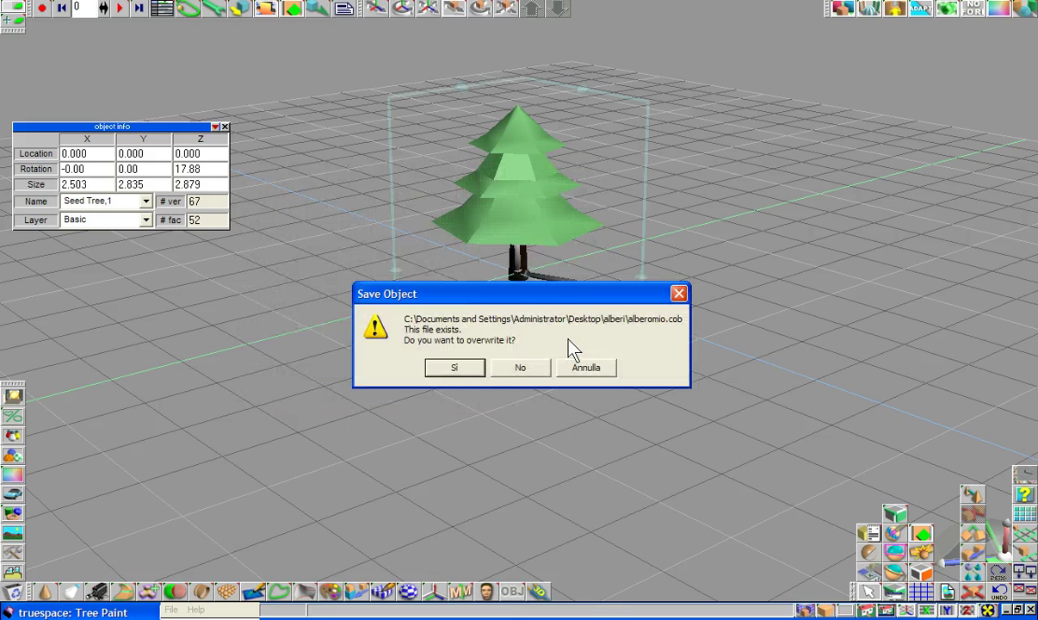
{"action": "left_click", "coordinate": [472, 368]}
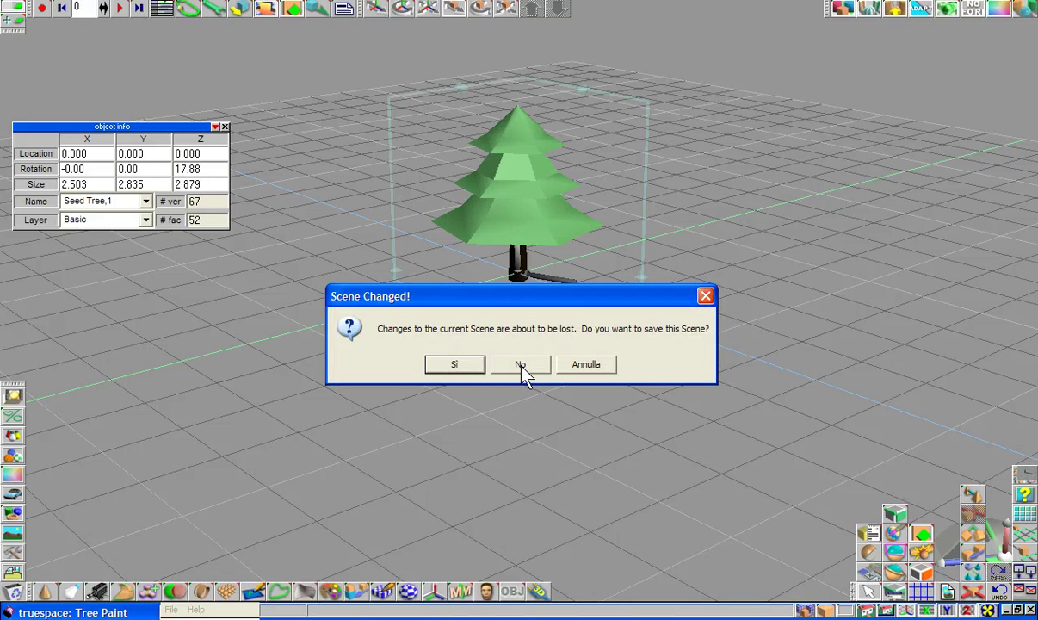
{"action": "left_click", "coordinate": [522, 364]}
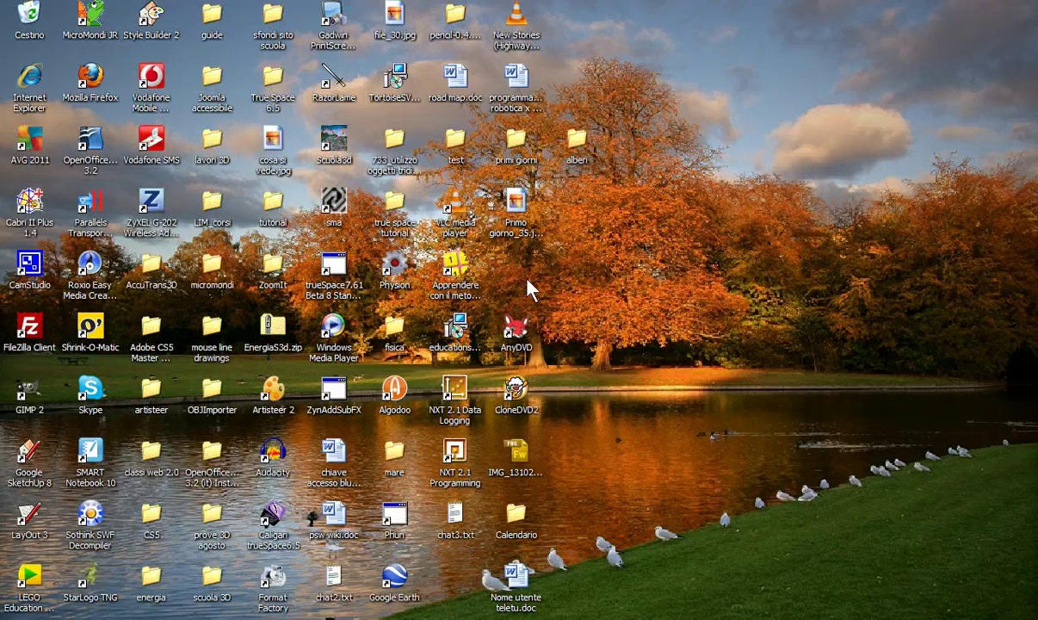
- Open alberomio.cob from the alberi folder on the desktop to check the saved tree, and exit trueSpace without saving the scene
{"action": "double_click", "coordinate": [580, 139]}
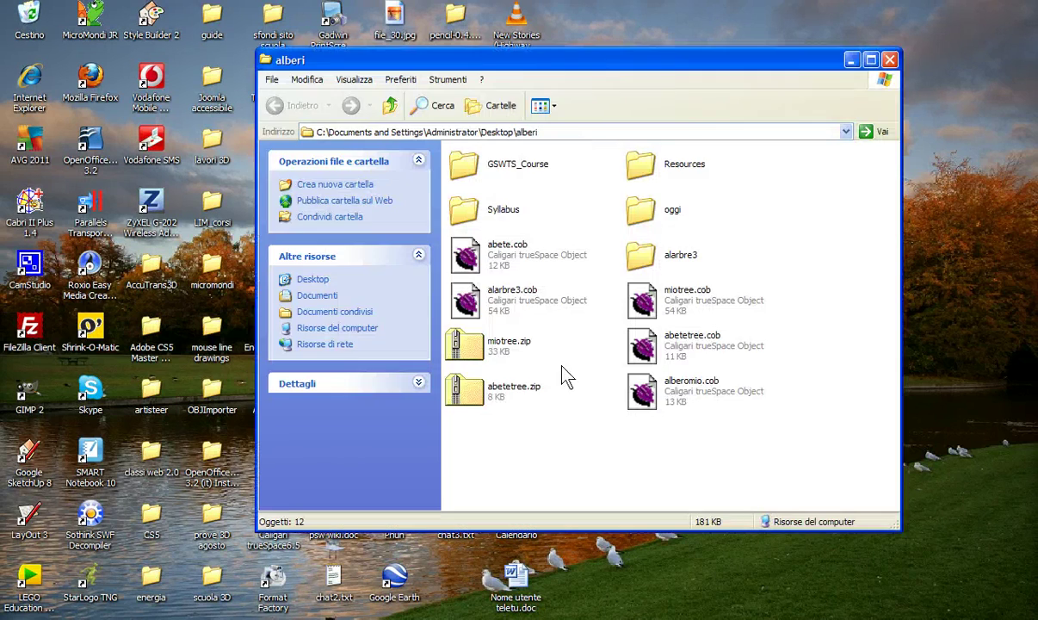
{"action": "left_click", "coordinate": [654, 408]}
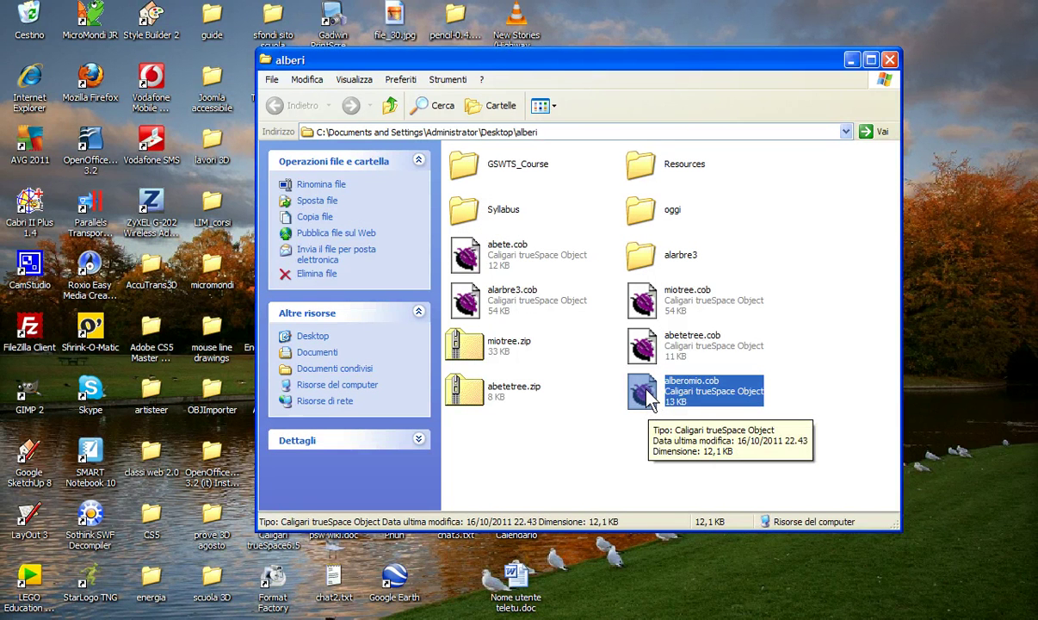
{"action": "double_click", "coordinate": [648, 398]}
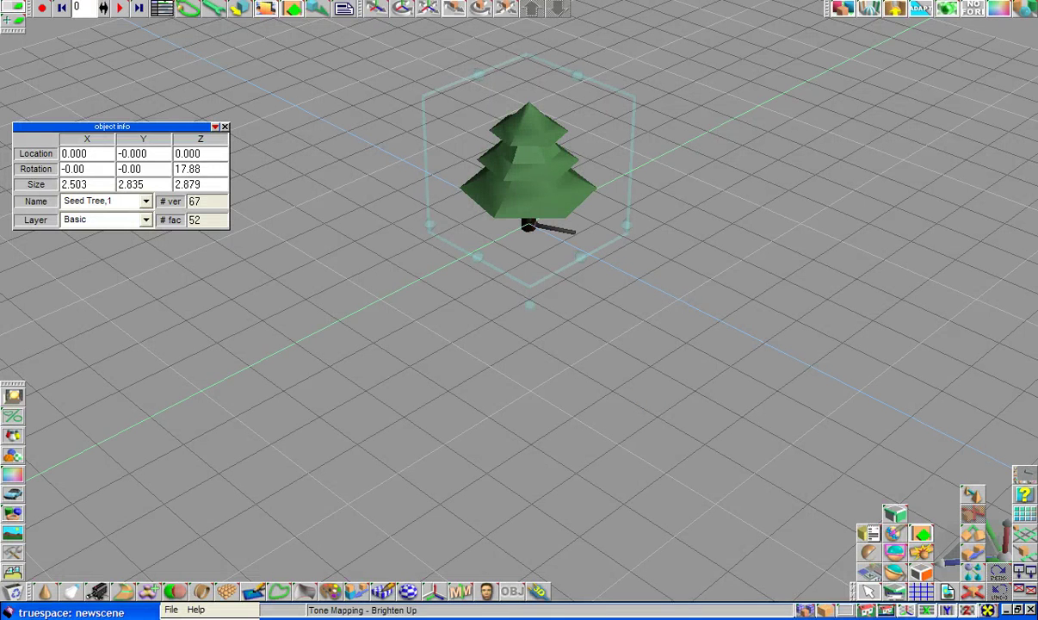
{"action": "left_click", "coordinate": [1030, 608]}
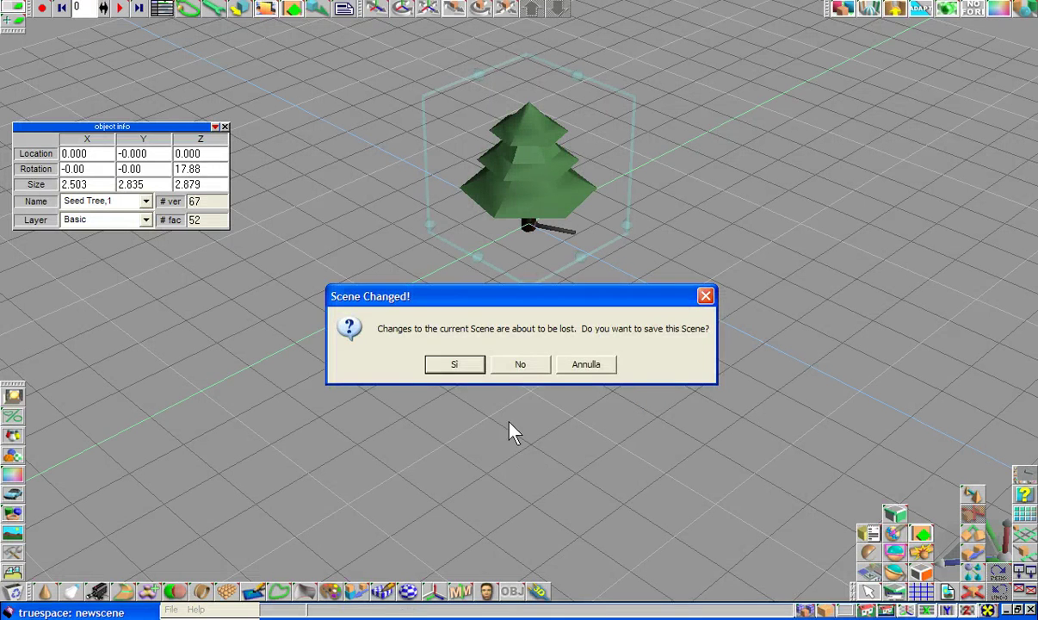
{"action": "left_click", "coordinate": [520, 366]}
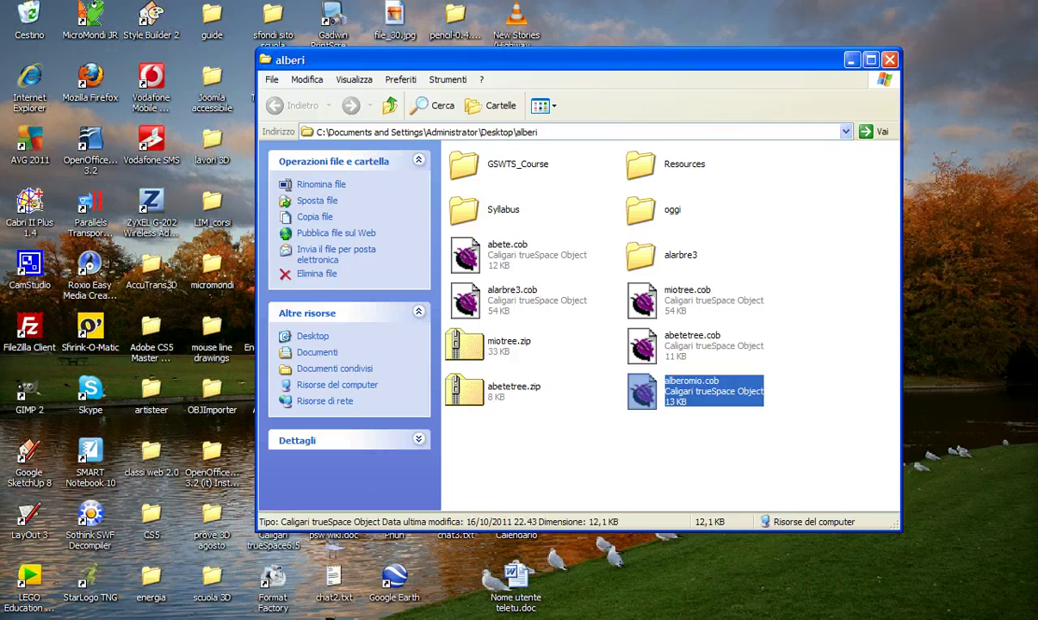